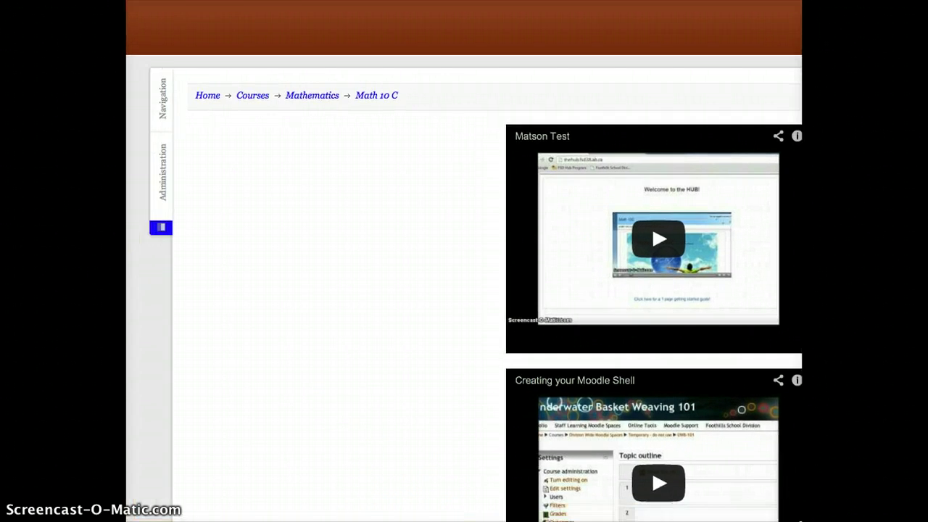
Open the list of enrolled users for the Math 10 C course
click(163, 190)
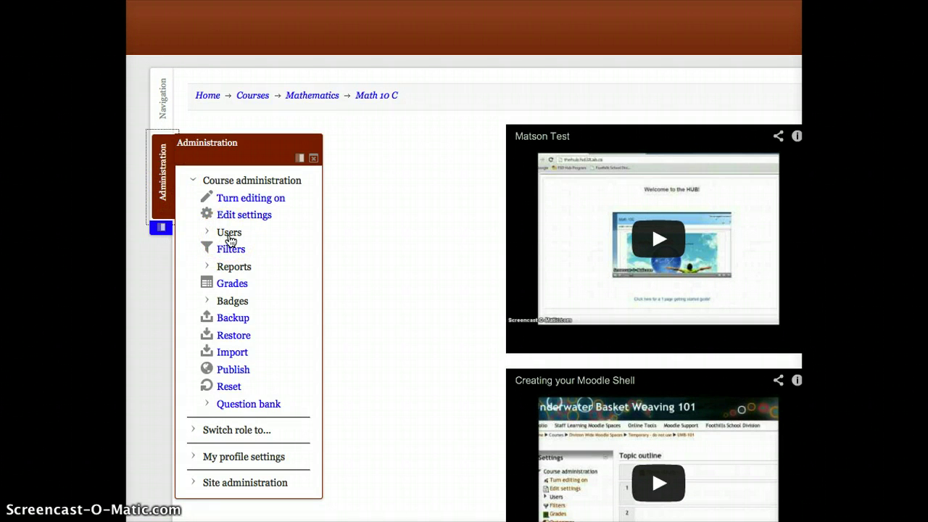
click(229, 238)
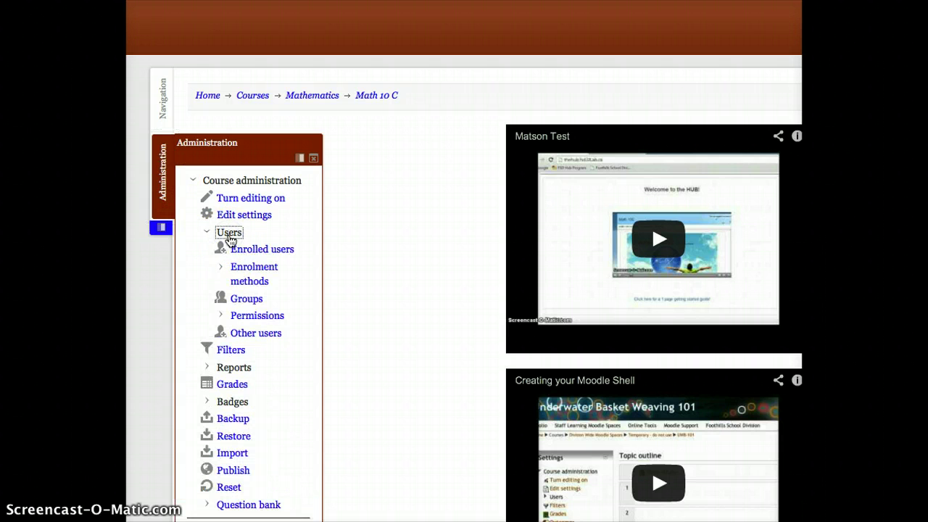
click(259, 251)
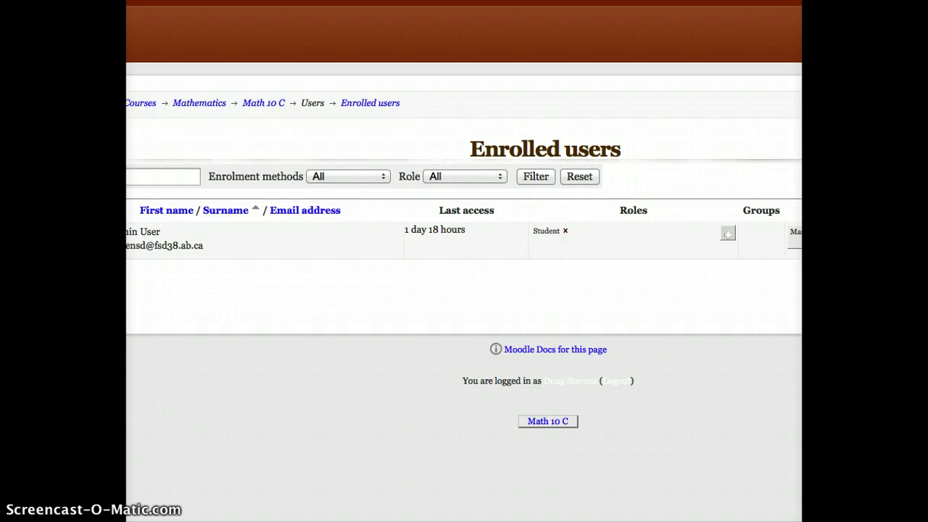
Enrol the teacher's own account in the course with the Teacher role, finding it by username
scroll(464, 290, right, 6)
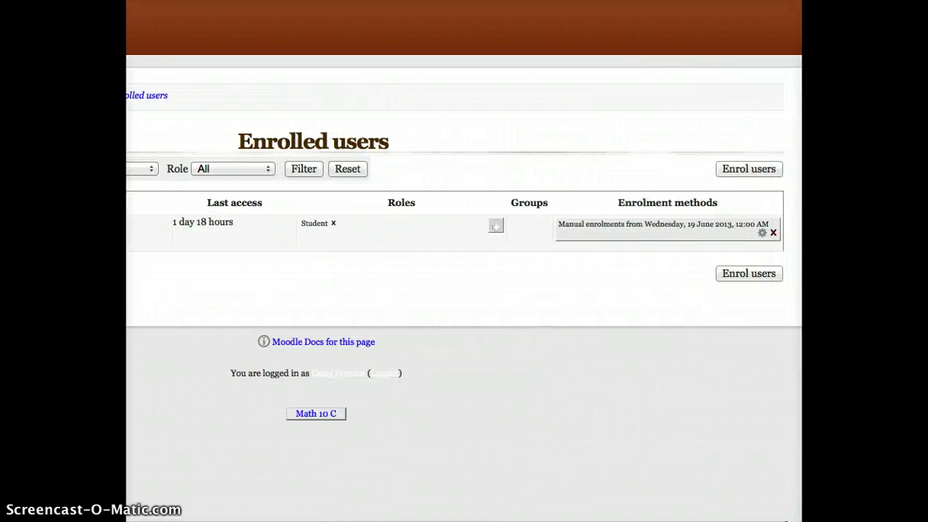
click(753, 168)
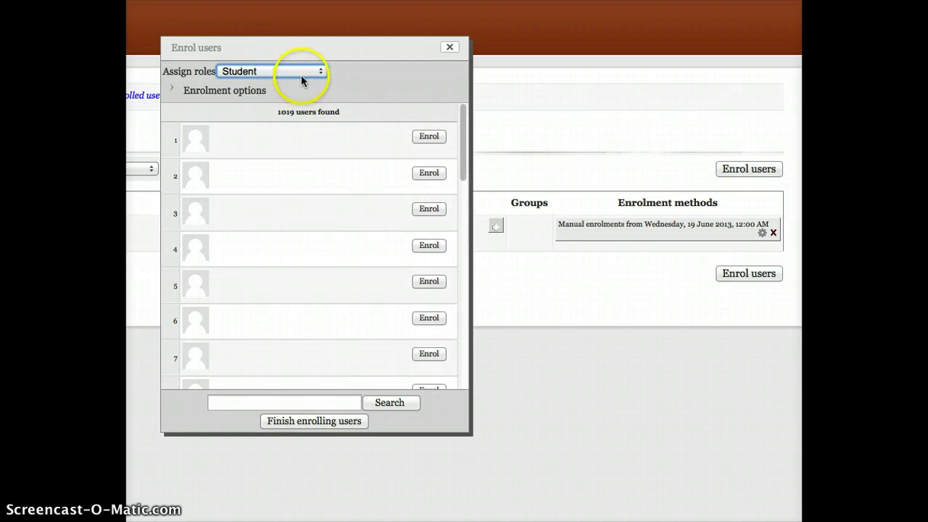
click(299, 73)
click(236, 109)
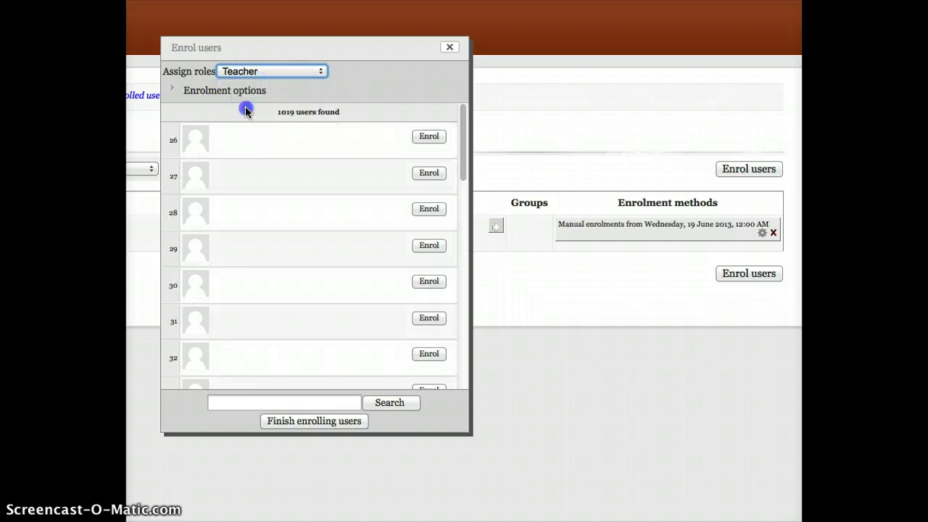
click(221, 404)
text(stevens)
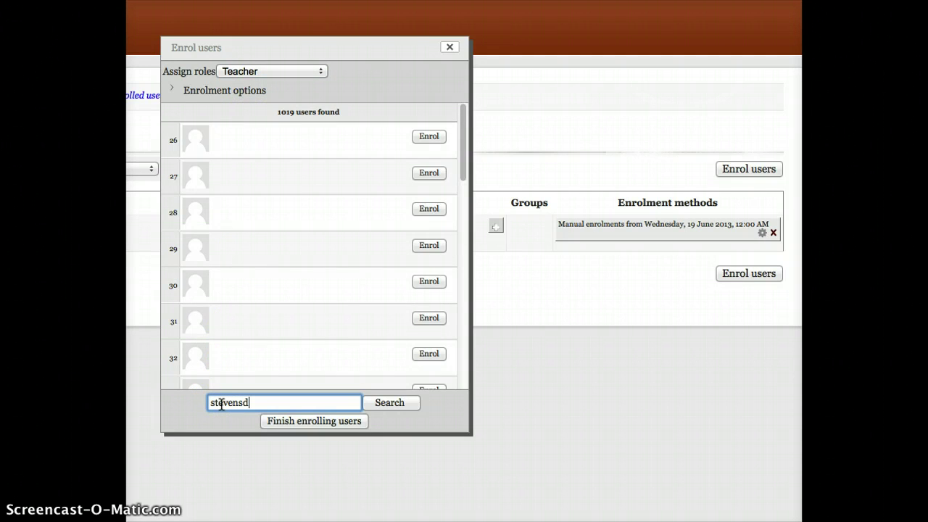
click(448, 177)
click(450, 47)
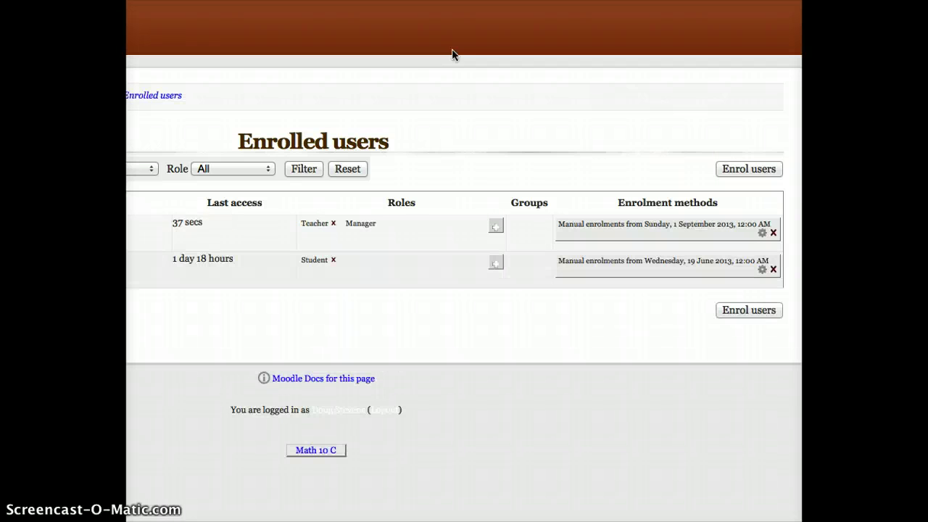
Assign the additional Student role to the newly enrolled teacher account
click(308, 450)
scroll(464, 261, left, 4)
scroll(464, 261, right, 3)
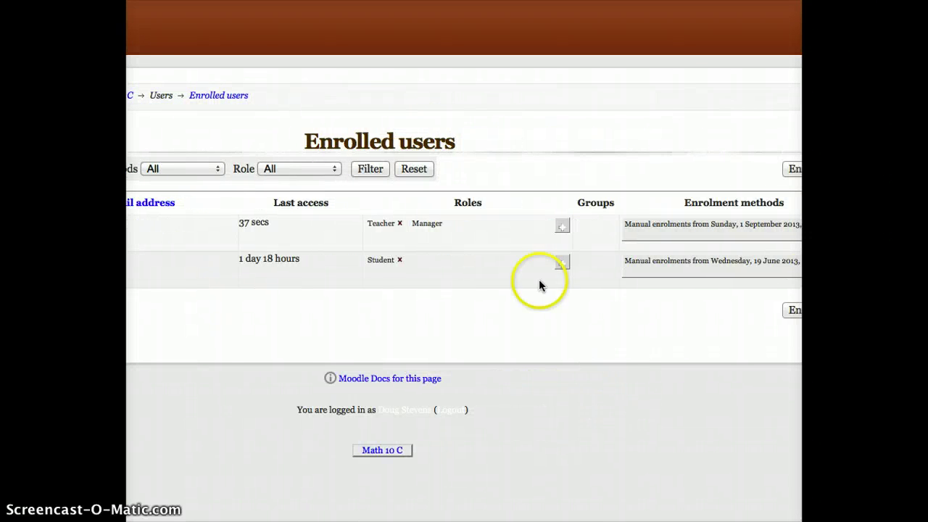
click(563, 227)
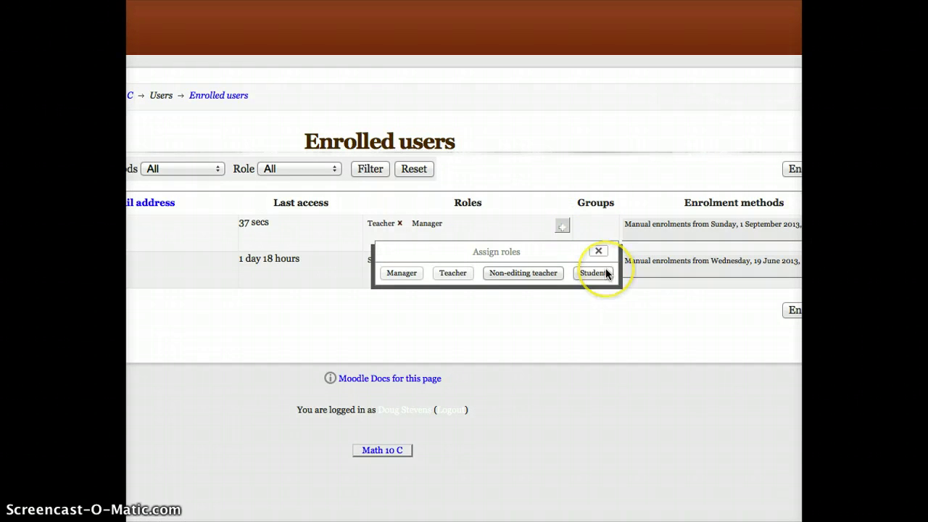
click(606, 273)
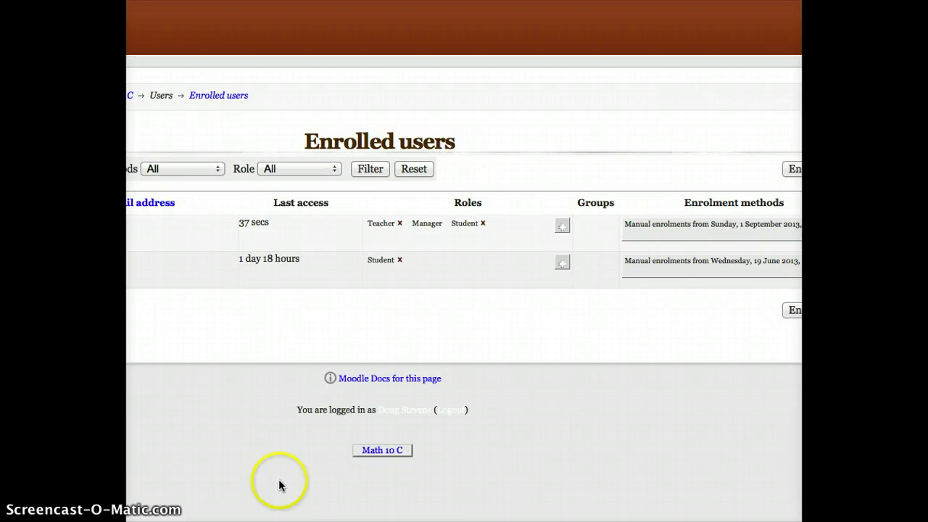
Return to the Math 10 C course page and open "Hand in your lesson 1 assignment here" in Unit 1
scroll(464, 290, left, 5)
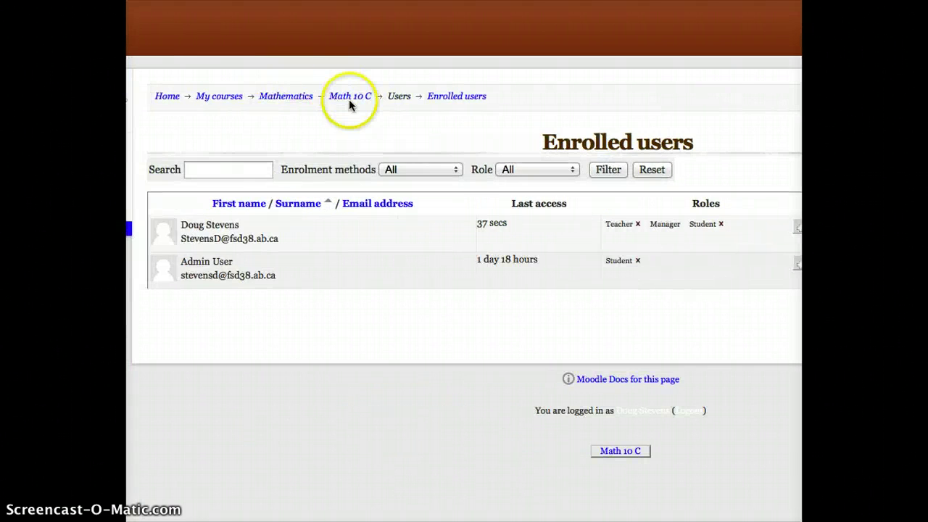
click(349, 97)
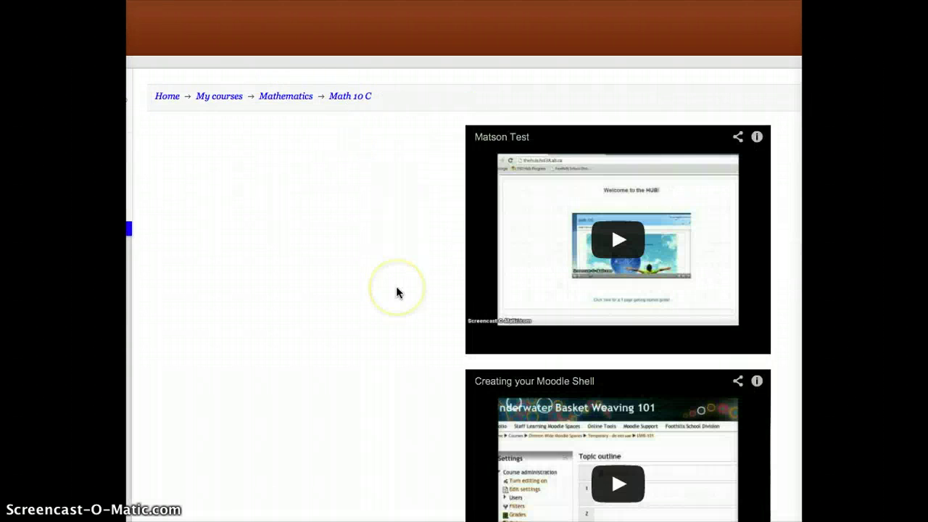
scroll(397, 291, down, 10)
scroll(396, 286, down, 3)
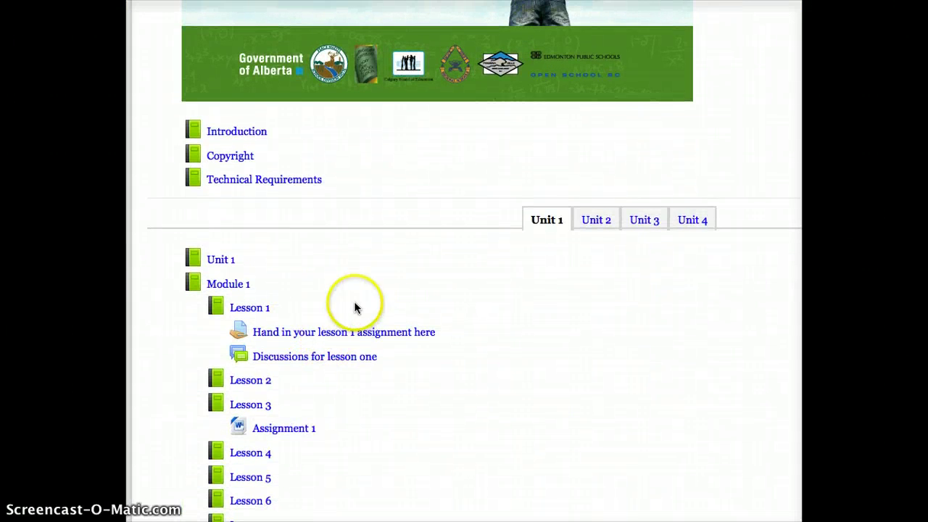
click(354, 331)
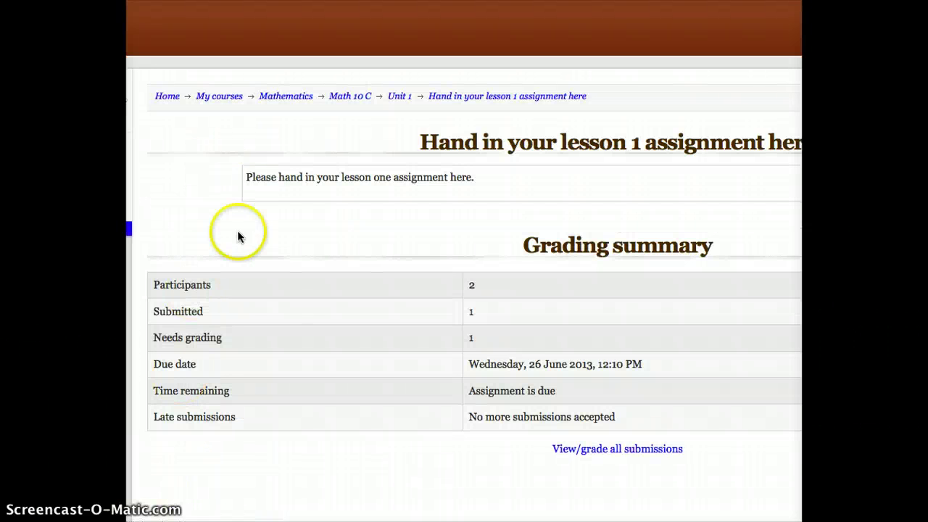
Review the grading summary and the submission status of the lesson 1 assignment
scroll(238, 230, down, 3)
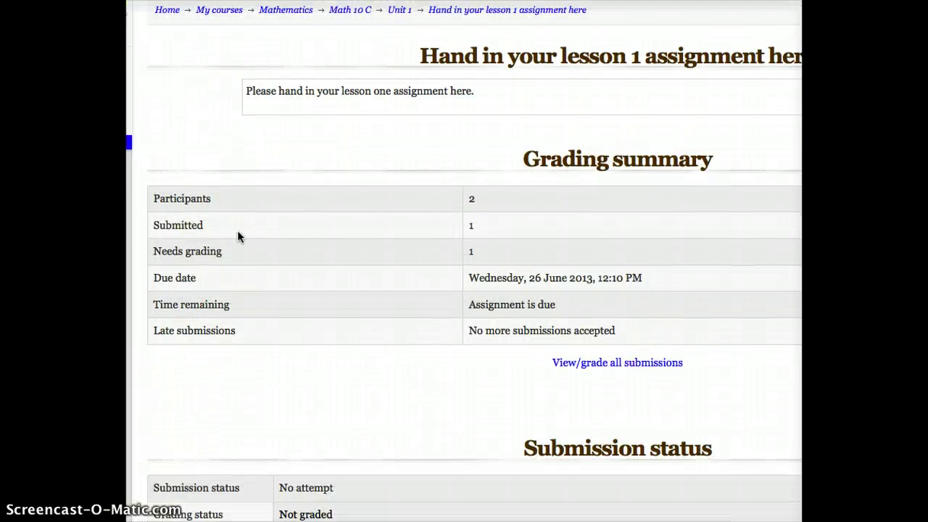
scroll(238, 231, up, 1)
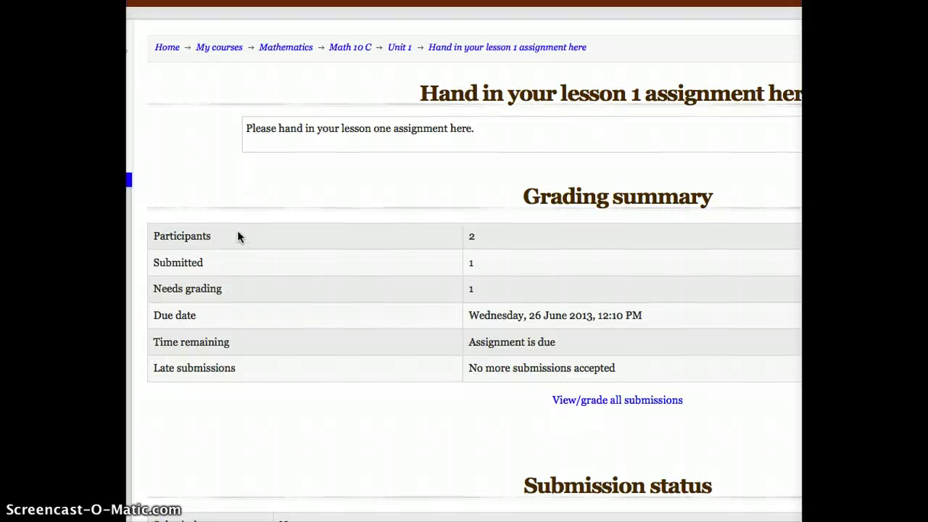
scroll(358, 259, down, 3)
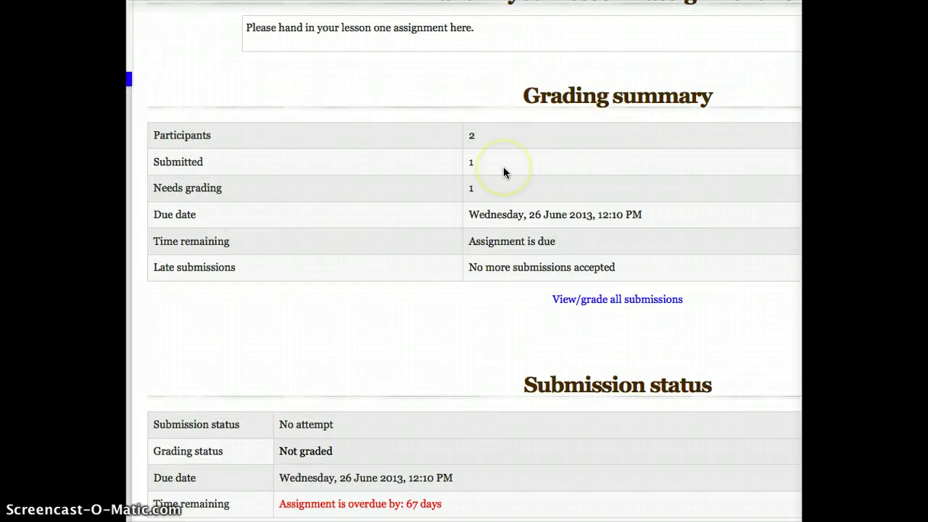
scroll(505, 171, down, 5)
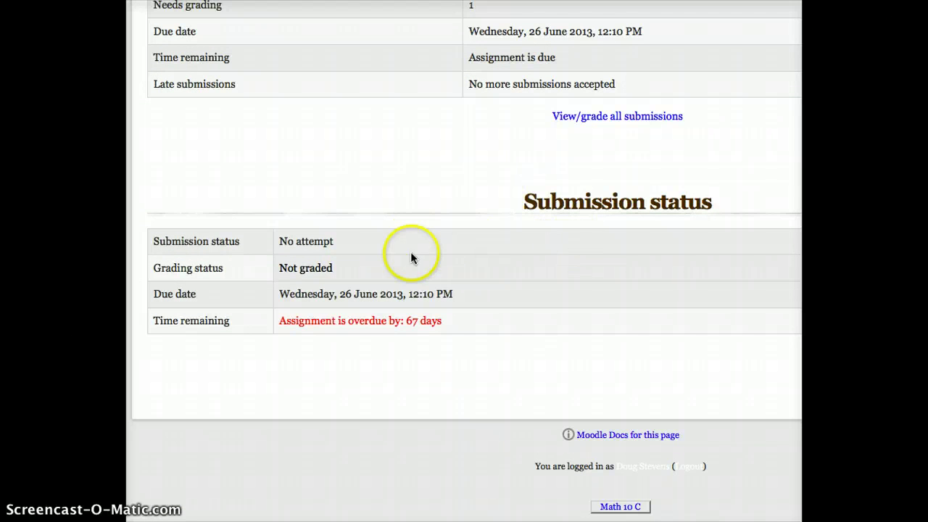
click(578, 353)
click(573, 356)
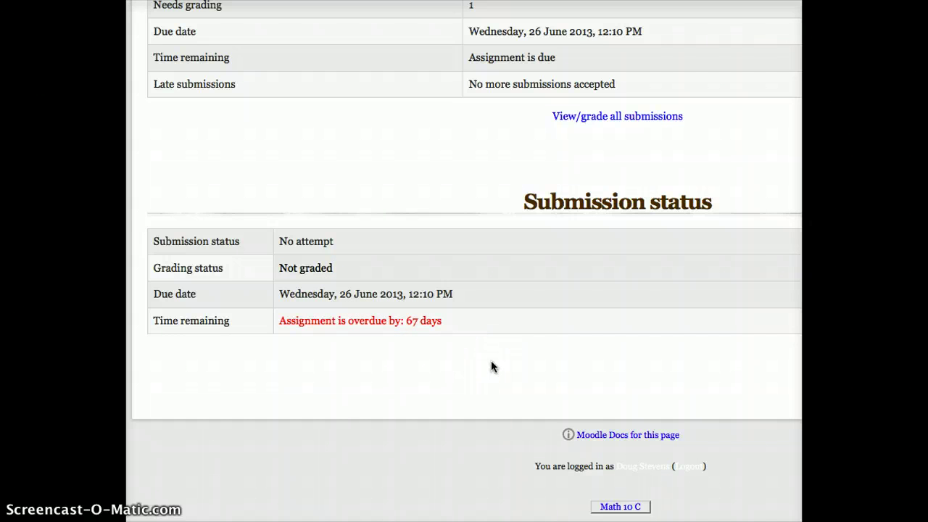
scroll(490, 367, up, 10)
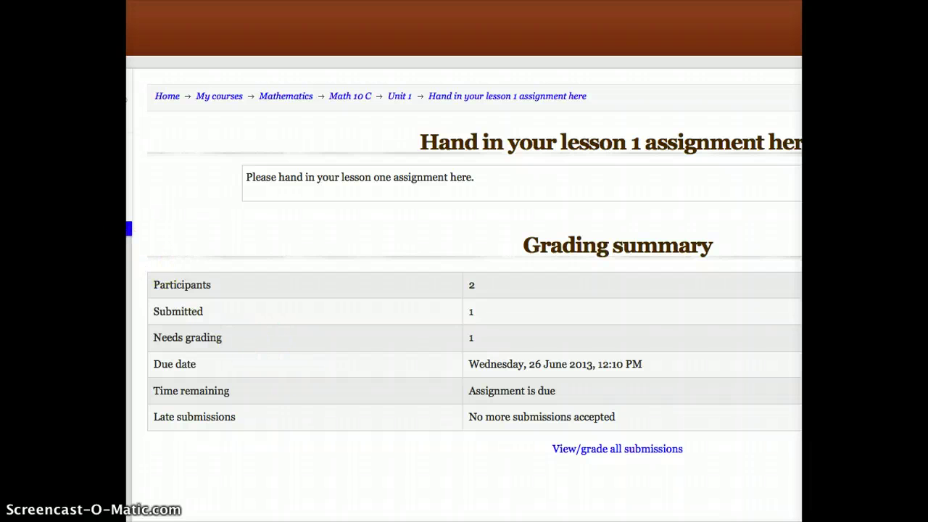
Open the settings of the lesson 1 assignment for editing
click(129, 177)
mouse_move(133, 179)
click(200, 215)
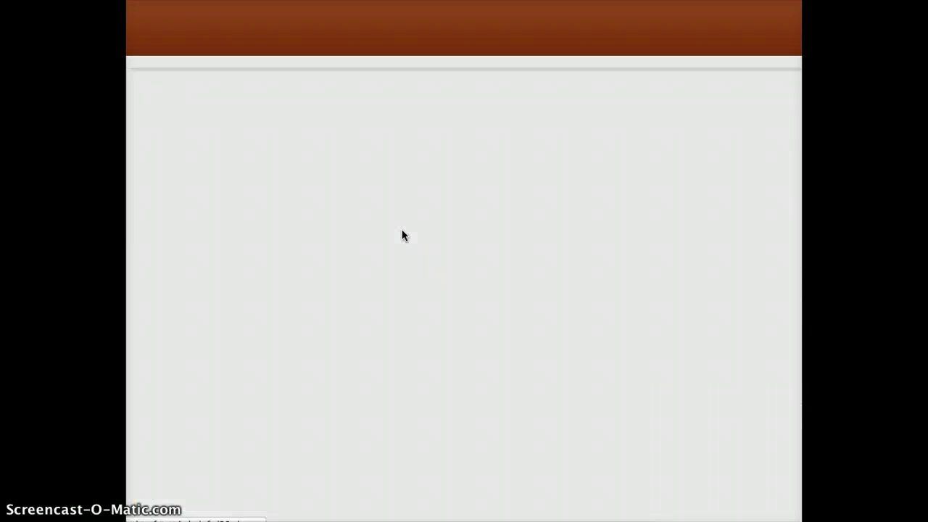
Set the day and month from which submissions are allowed to 3 September
scroll(402, 229, down, 5)
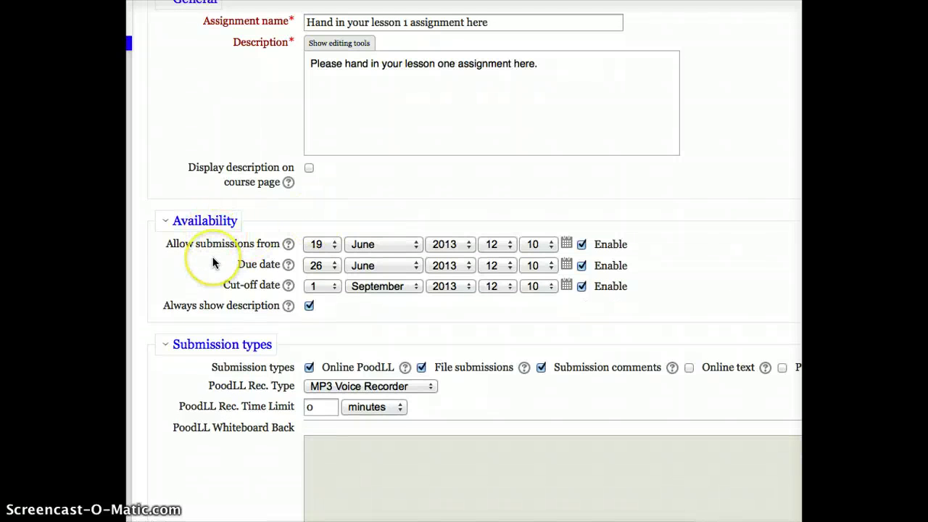
scroll(213, 263, down, 2)
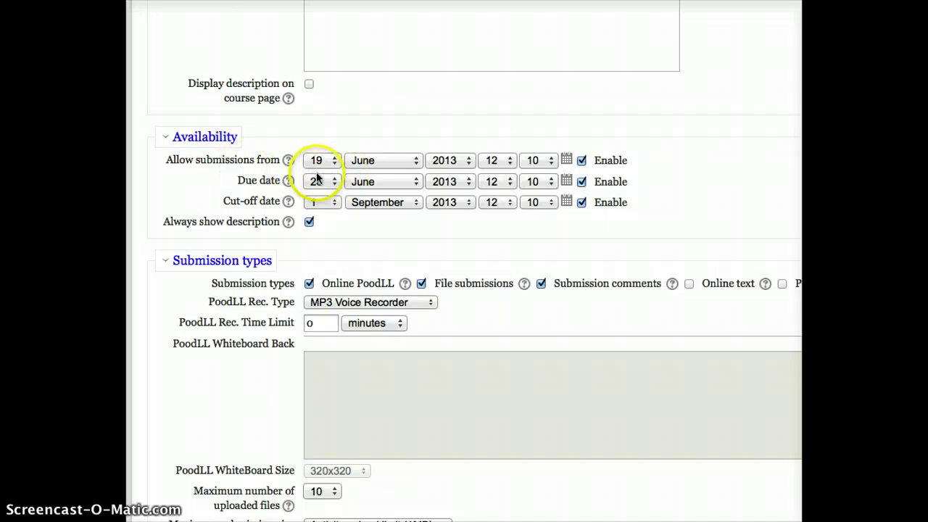
click(384, 159)
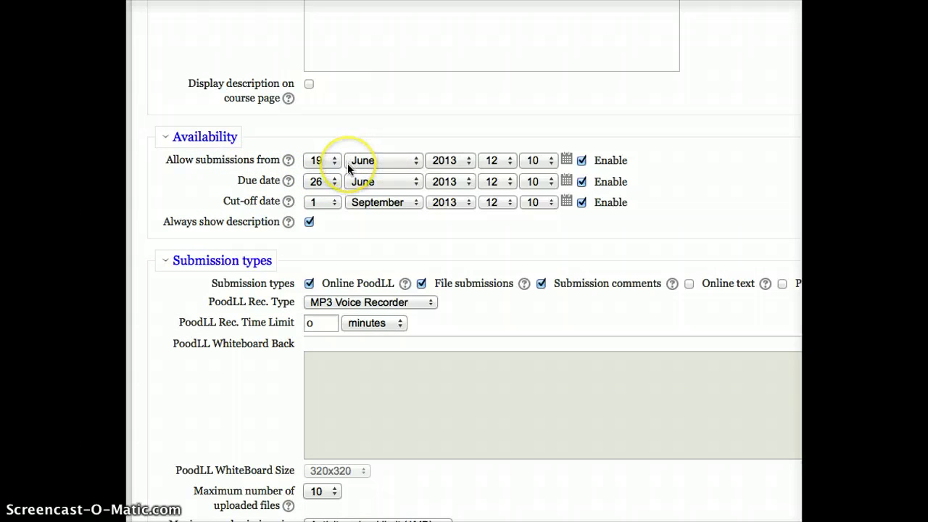
click(327, 161)
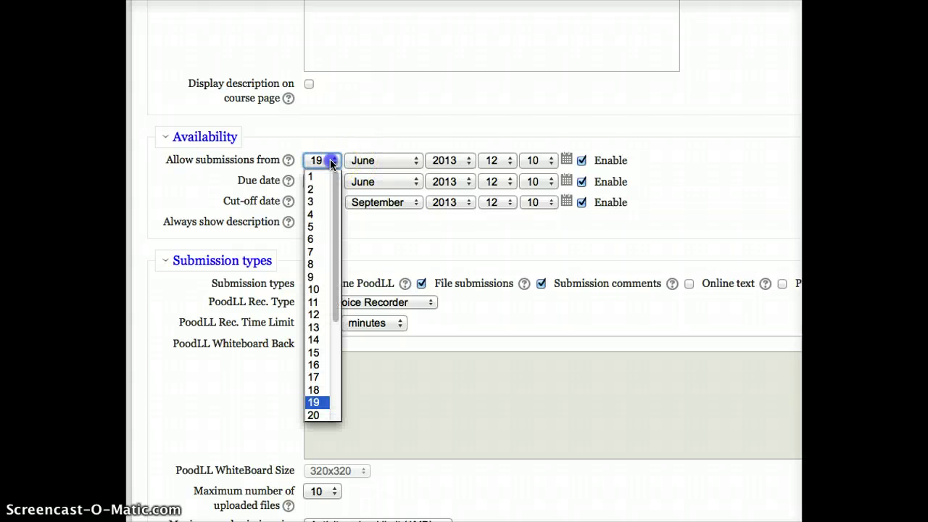
click(313, 208)
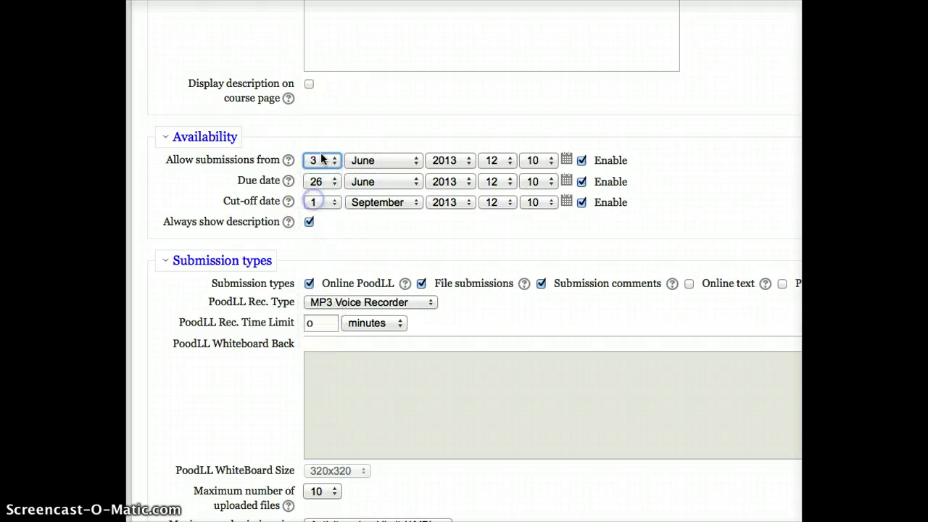
click(412, 158)
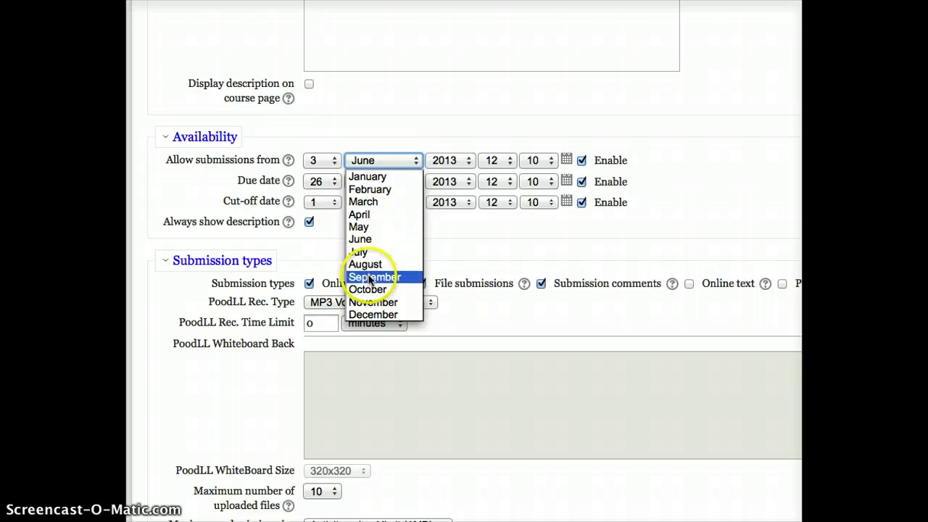
click(372, 277)
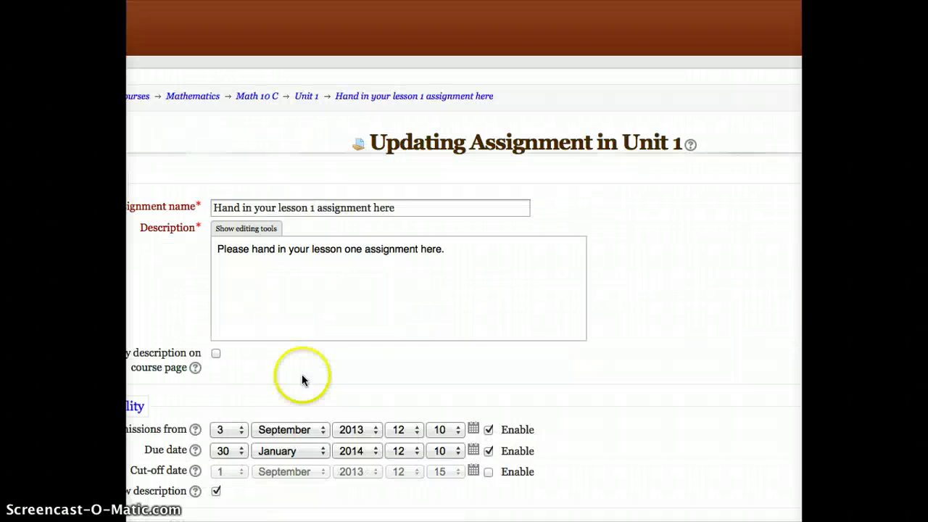
Change the allowed submission start to day 1 and its hour to 00
scroll(304, 377, down, 2)
scroll(303, 379, down, 5)
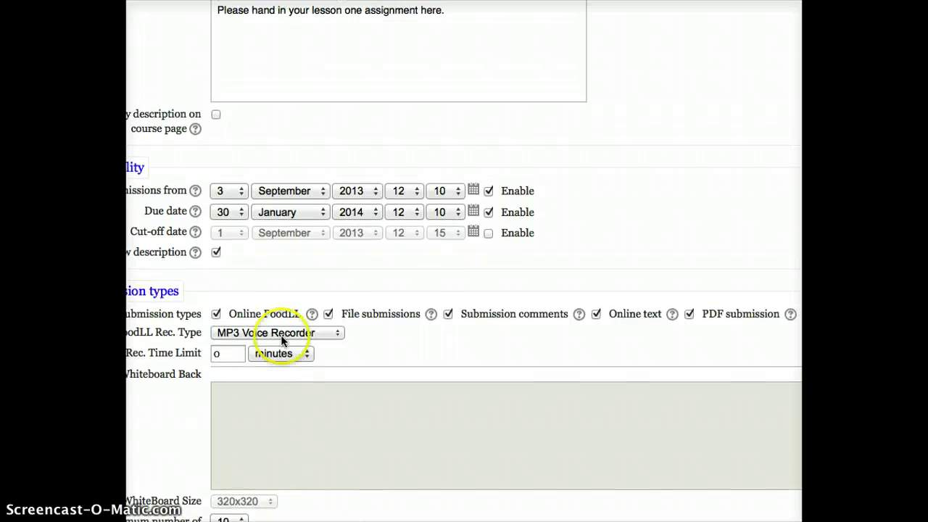
click(230, 193)
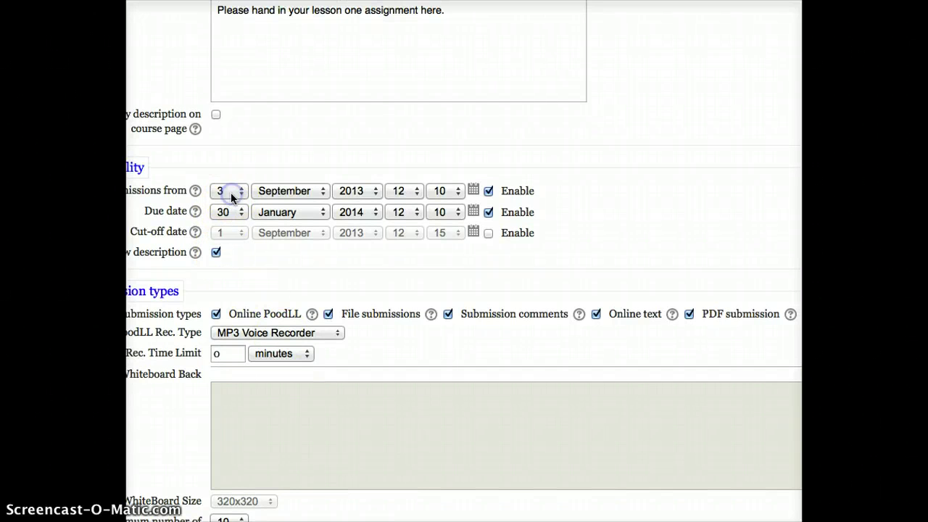
click(225, 203)
click(406, 190)
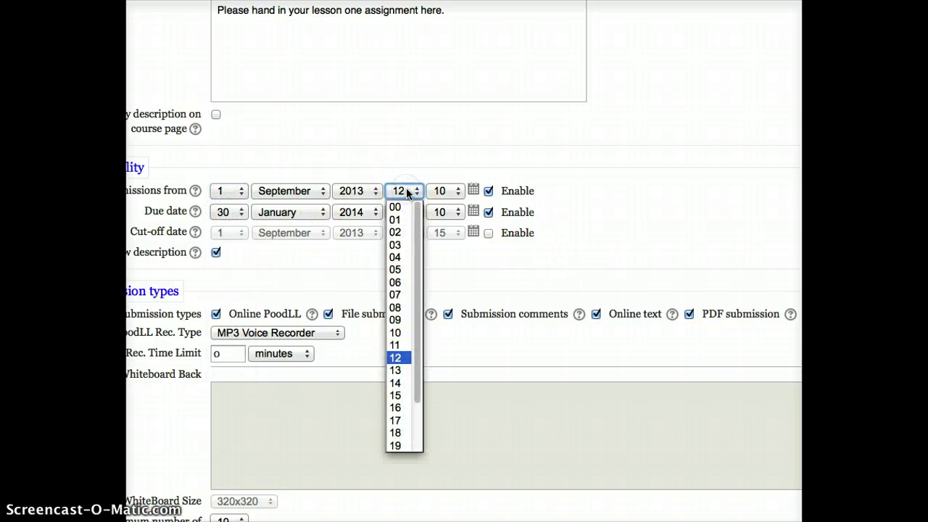
click(398, 207)
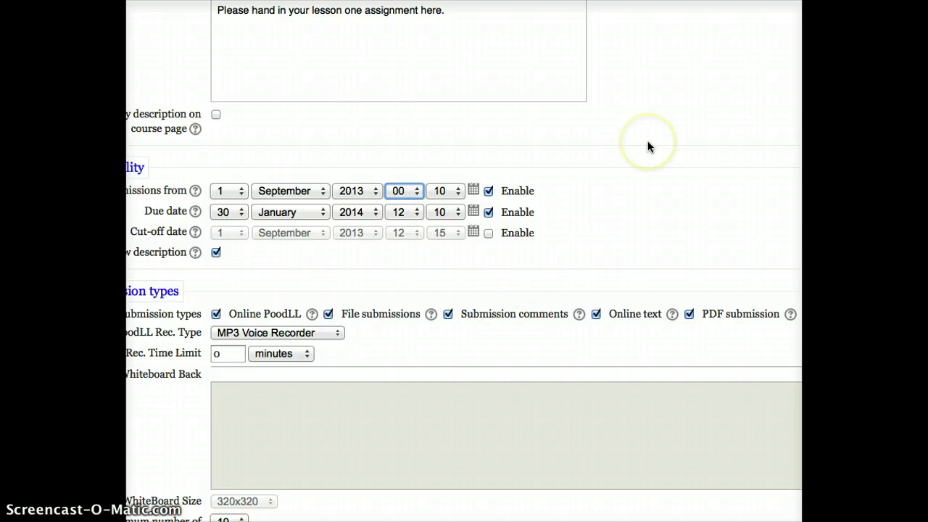
Review the submission types of the lesson 1 assignment, then save its settings and display the assignment
scroll(293, 252, down, 3)
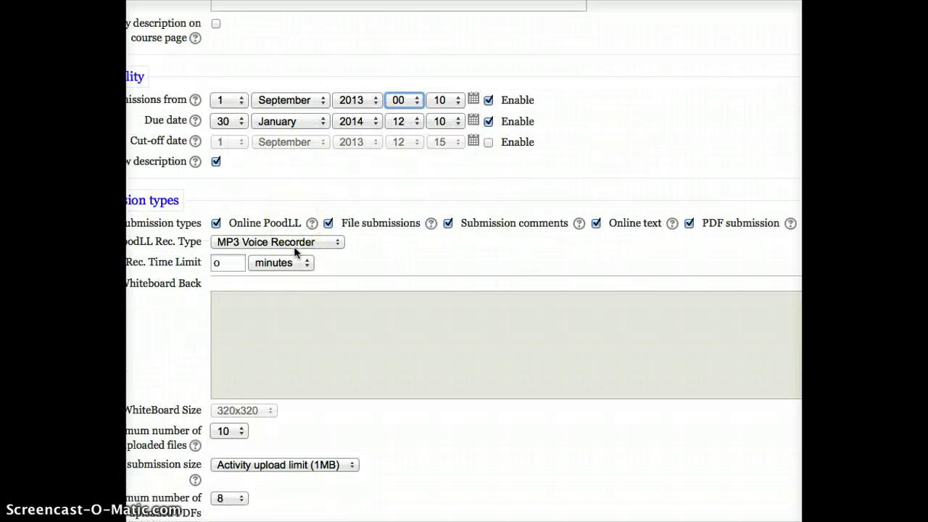
scroll(295, 251, down, 1)
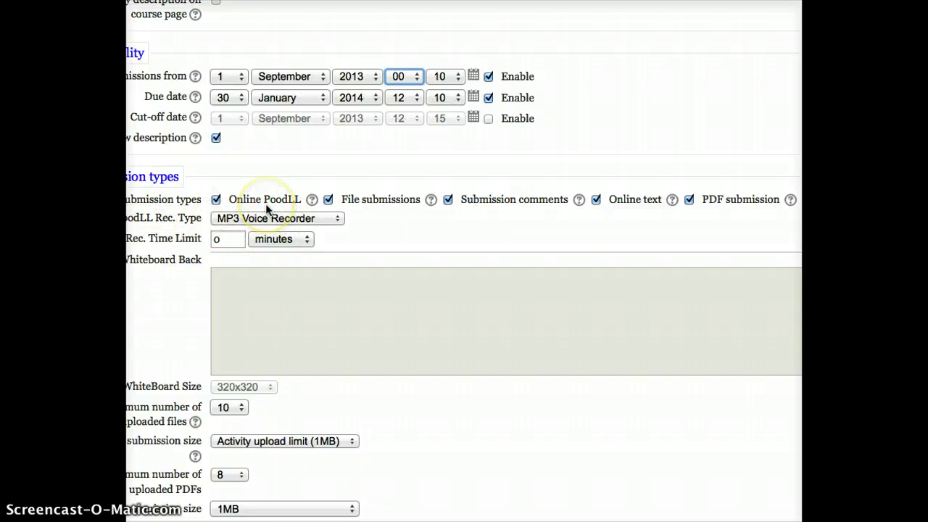
click(381, 212)
scroll(730, 203, down, 10)
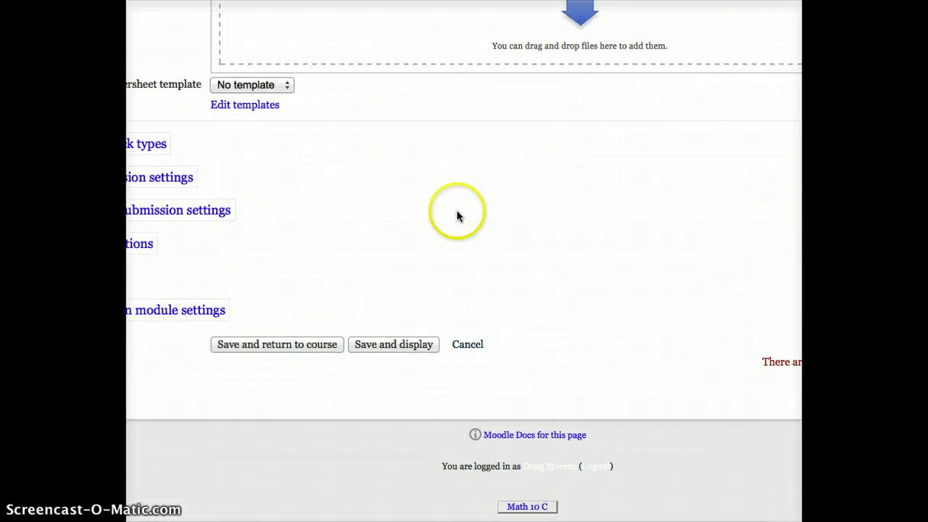
click(410, 345)
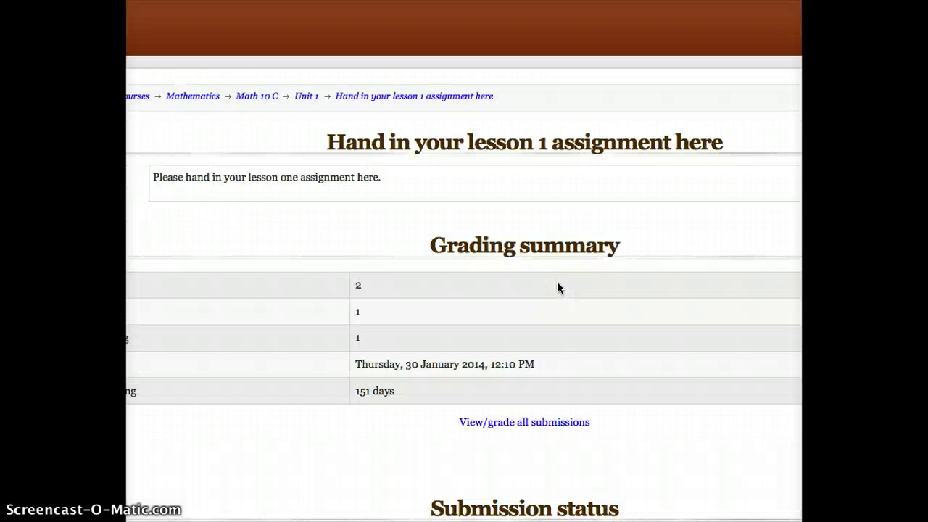
Open the form for adding a submission to the lesson 1 assignment and view its Online PoodLL recorder
scroll(558, 283, down, 10)
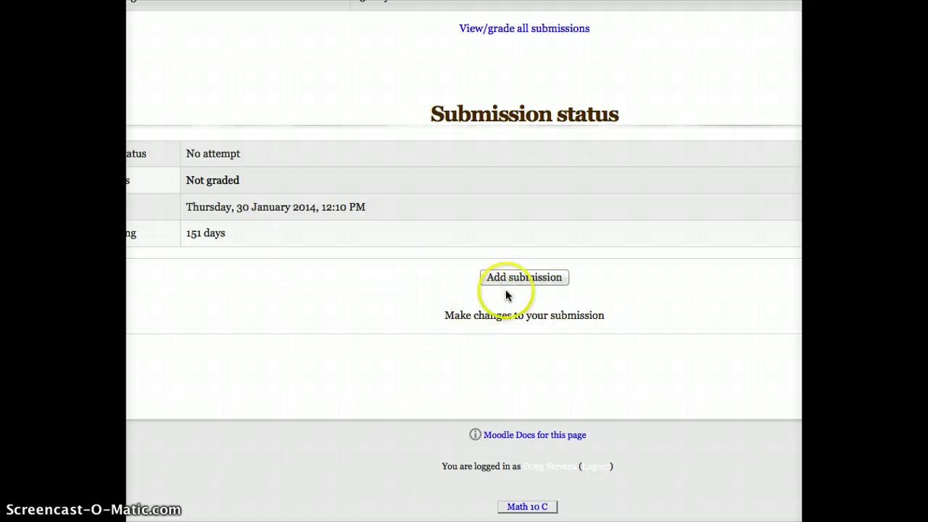
click(521, 280)
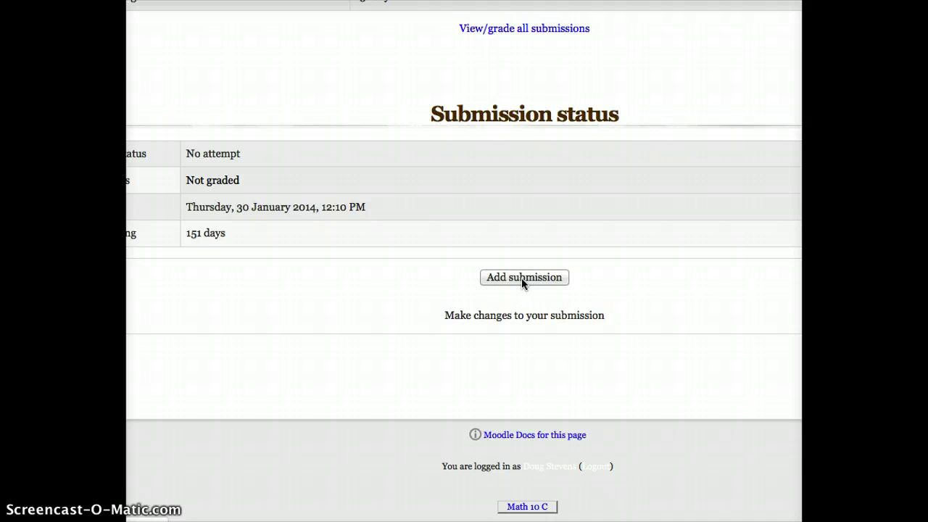
scroll(522, 279, down, 5)
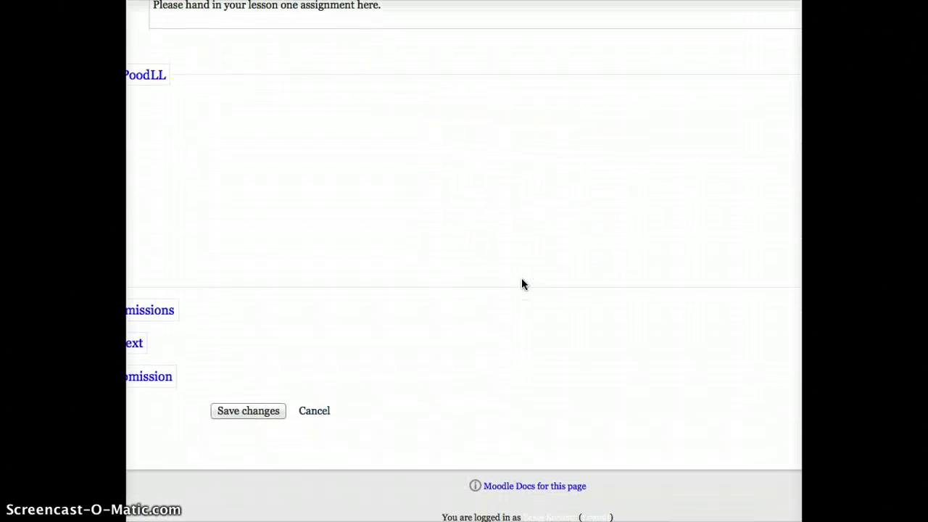
scroll(464, 261, left, 2)
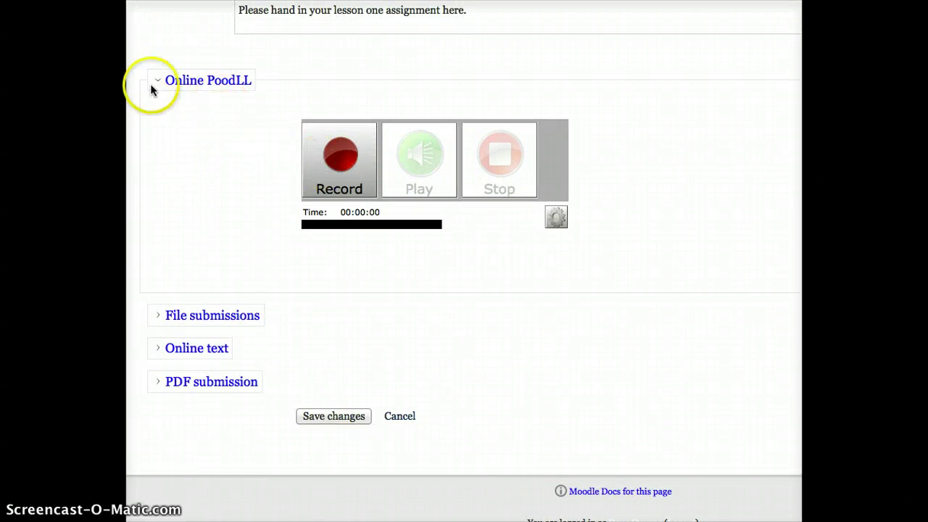
Expand the File submissions, Online text and PDF submission sections and examine the hand-in options in each
click(204, 315)
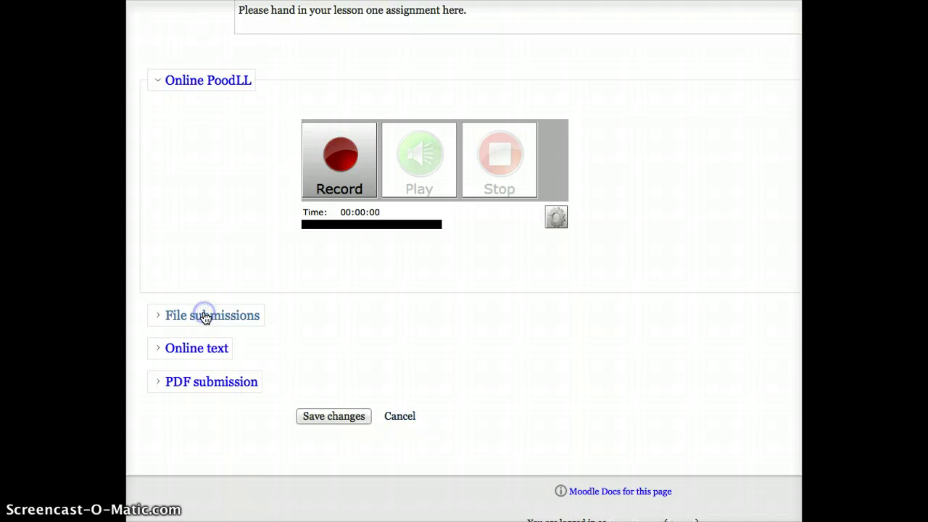
scroll(218, 418, down, 3)
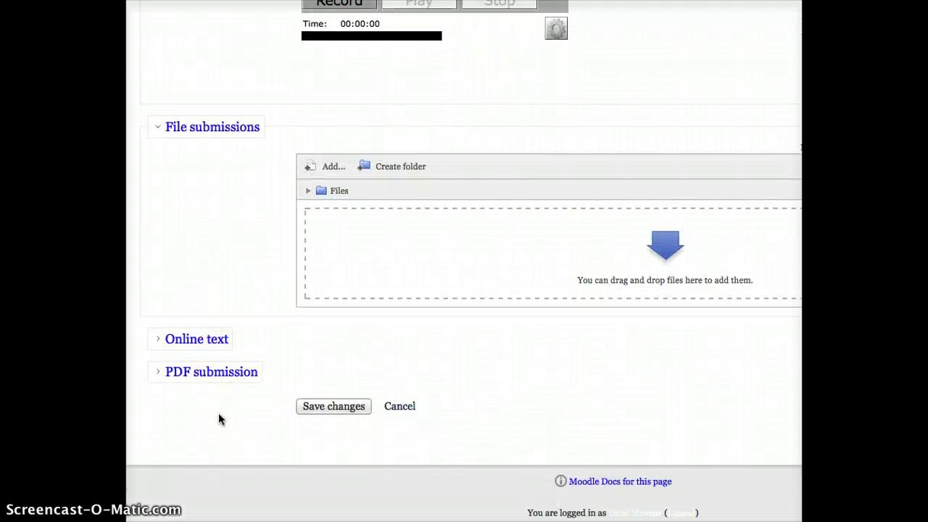
click(210, 340)
scroll(211, 342, down, 3)
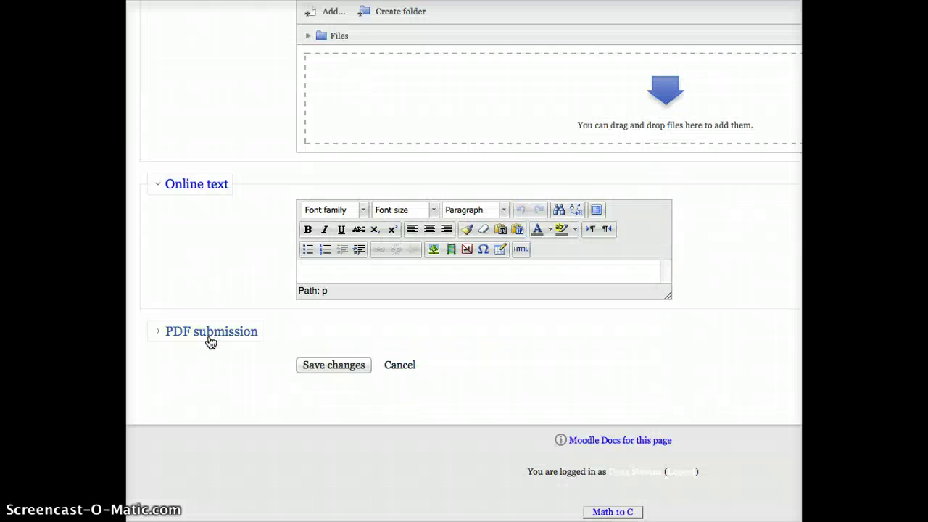
click(209, 339)
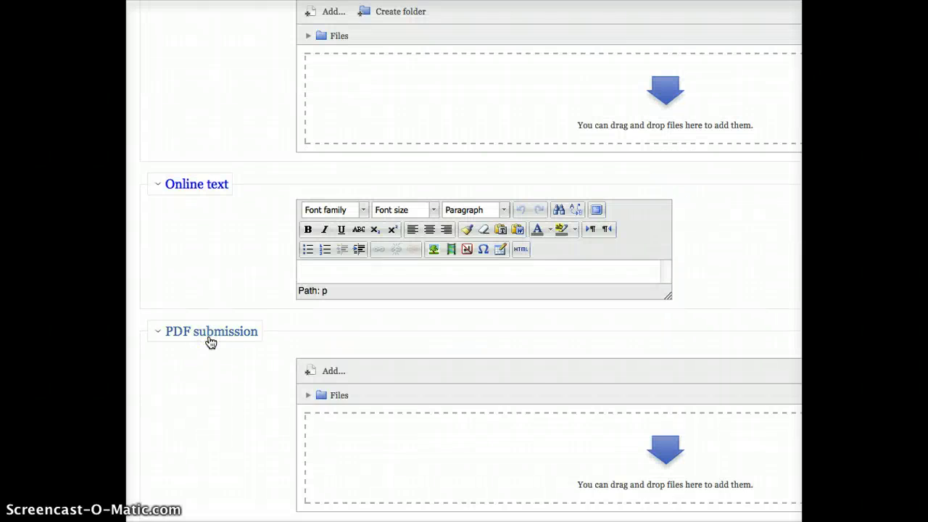
scroll(210, 342, down, 3)
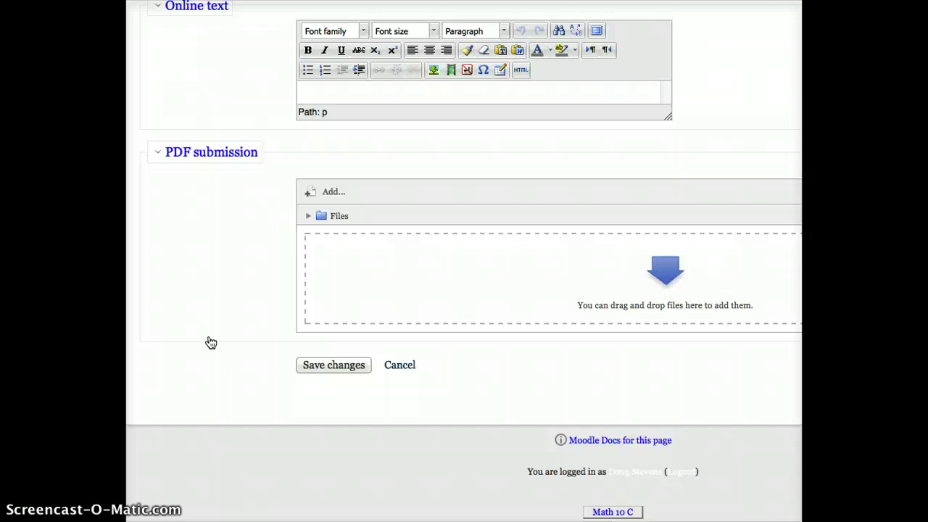
scroll(210, 342, up, 15)
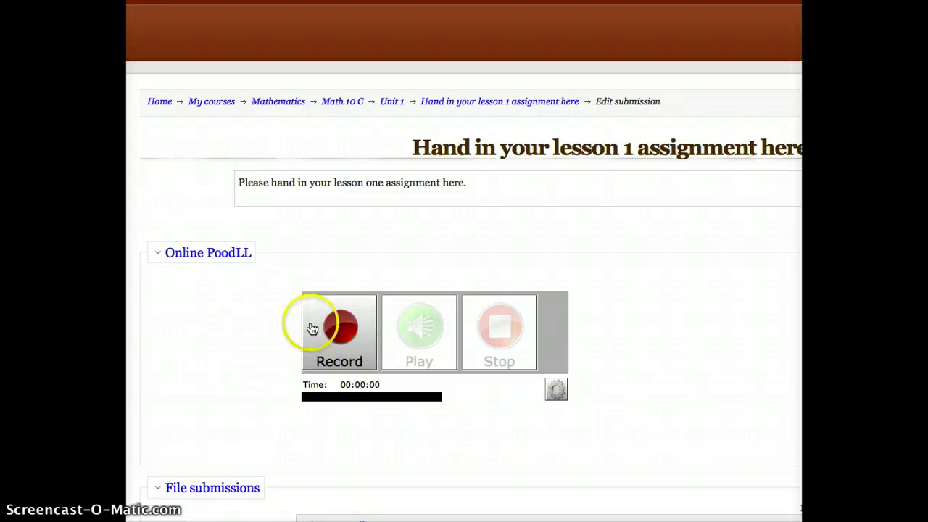
Return to the Math 10 C course page and switch to the Student role
click(343, 104)
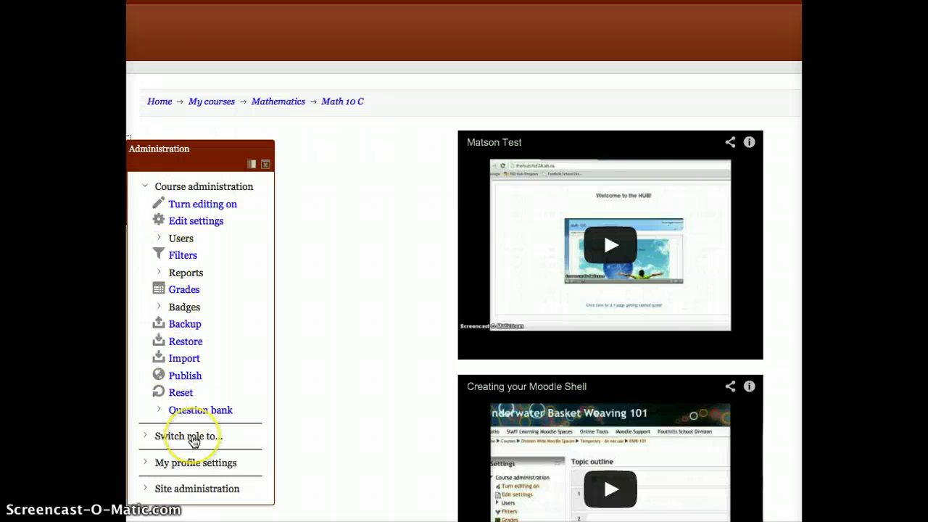
click(189, 437)
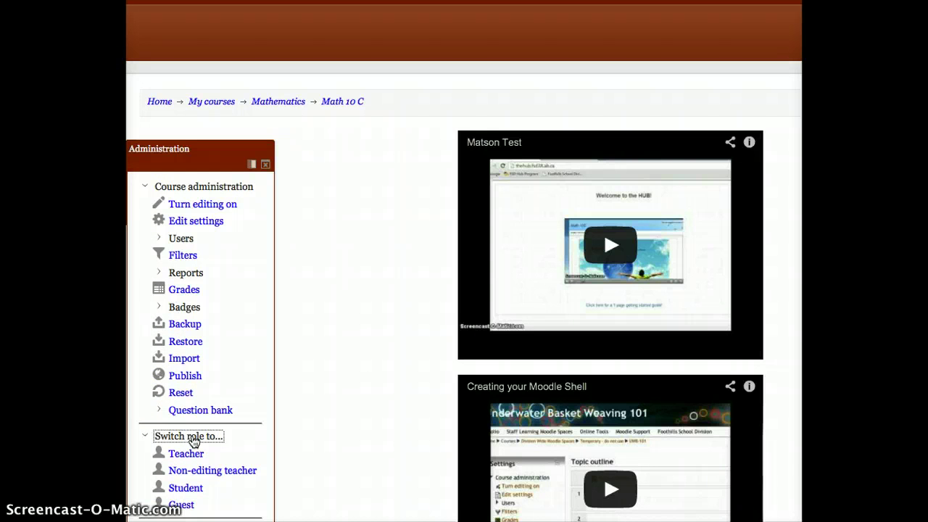
click(184, 489)
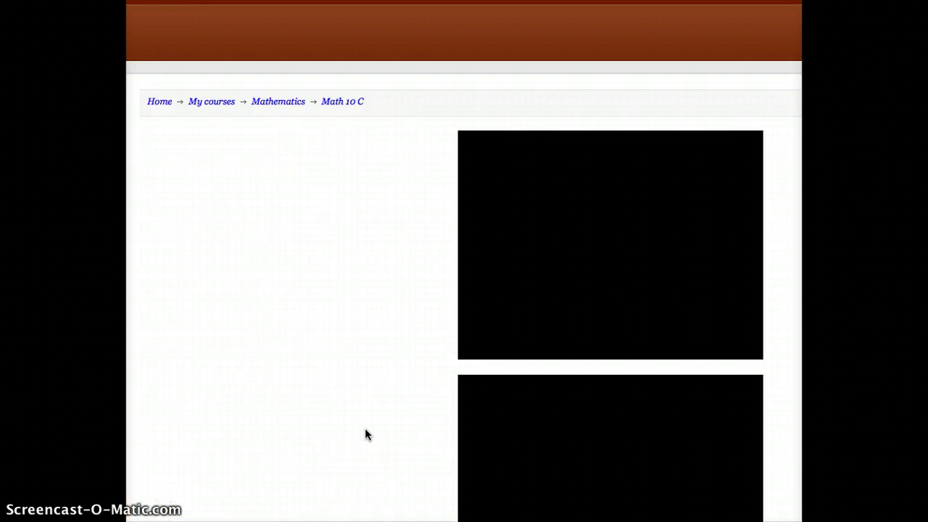
Open the lesson 1 hand-in assignment under Module 1 of Unit 1
scroll(364, 429, down, 10)
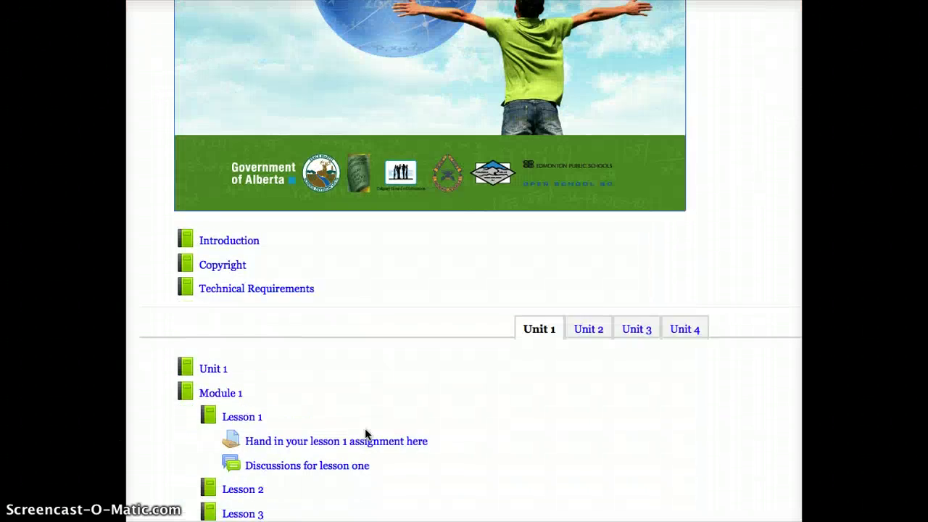
scroll(364, 429, down, 3)
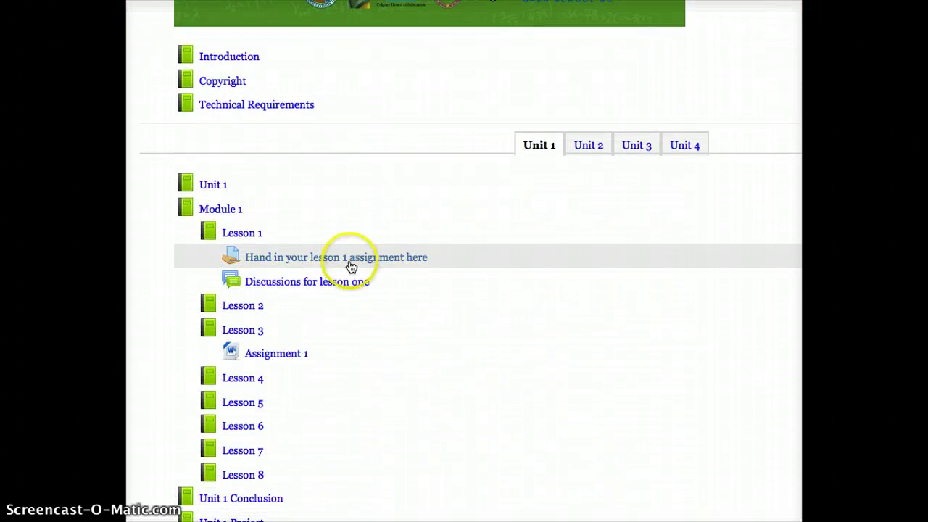
click(350, 267)
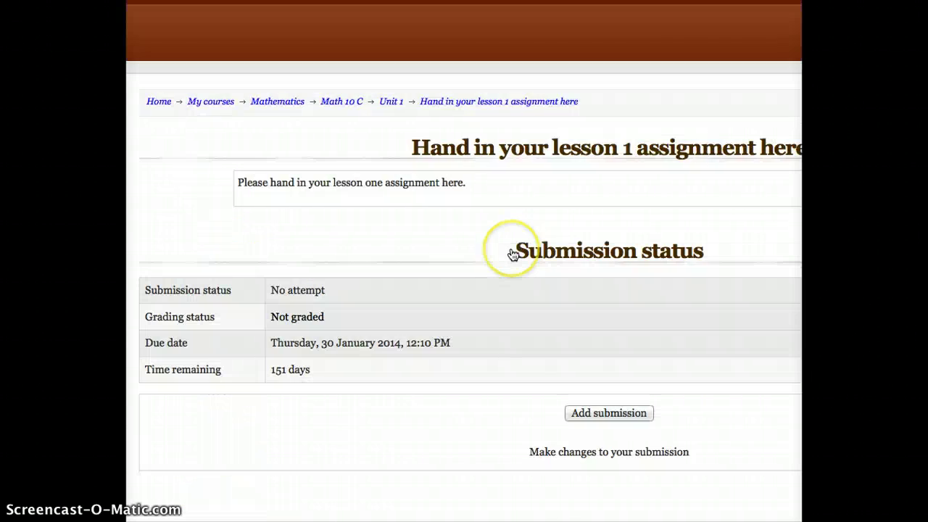
Review the student view of the assignment's submission status and return to the normal role
scroll(513, 254, down, 3)
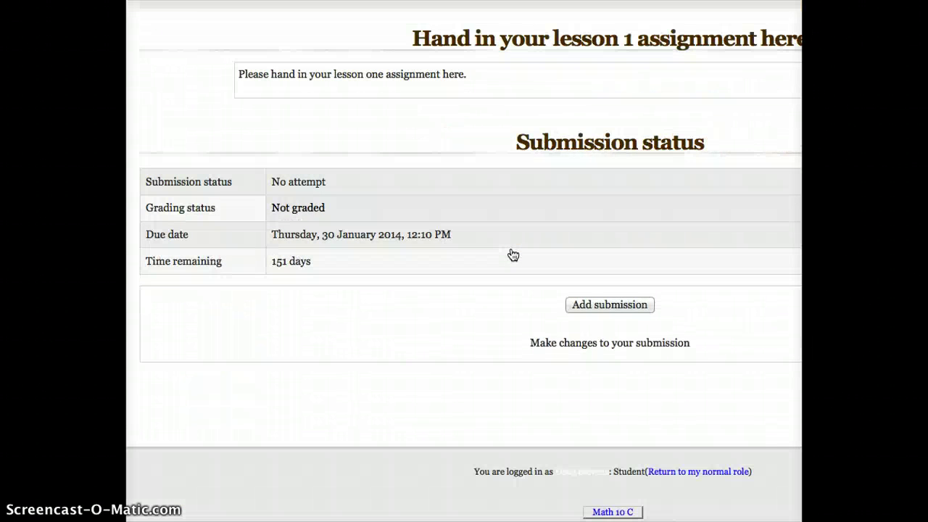
scroll(513, 254, up, 3)
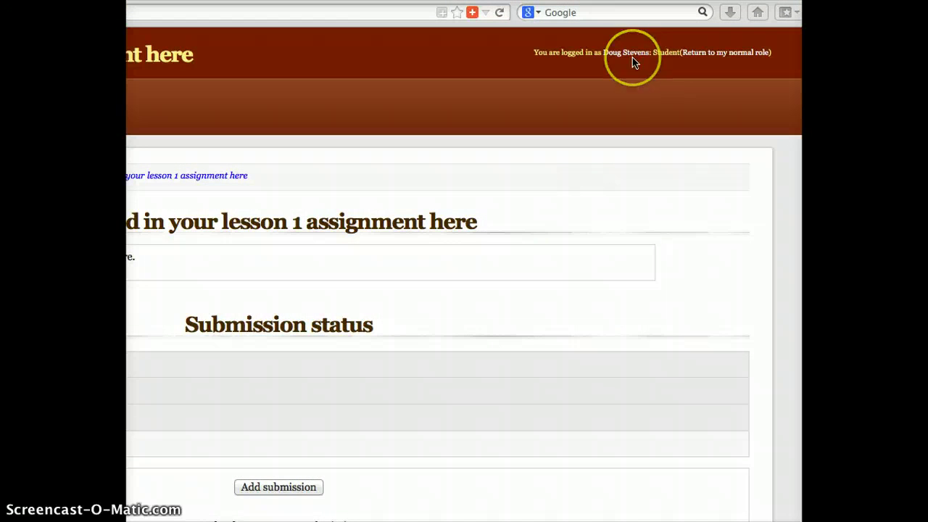
click(724, 55)
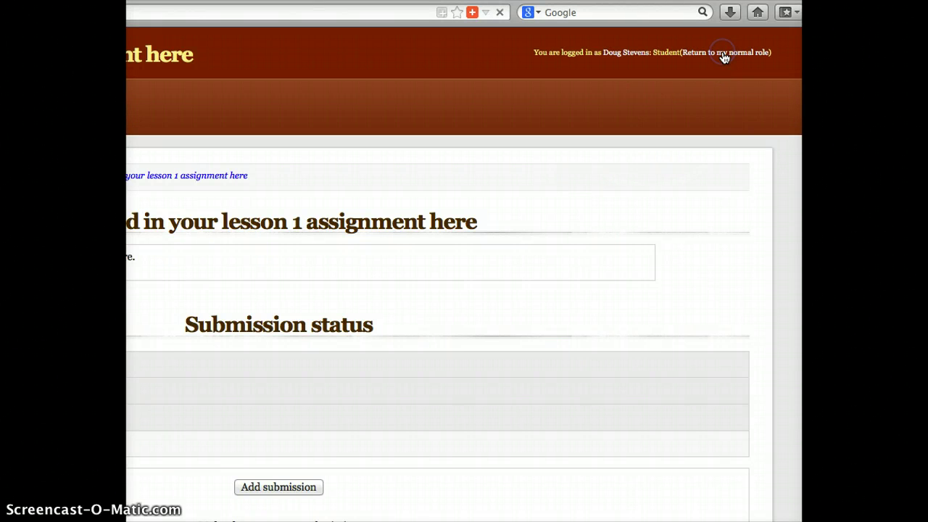